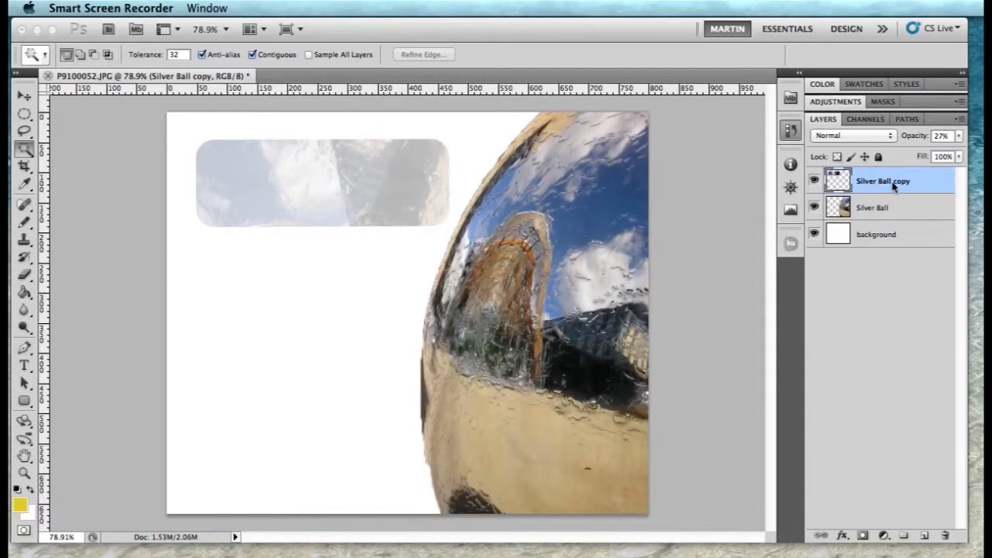
Rename the Silver Ball copy layer to Rounded Rectangle.
double_click(903, 183)
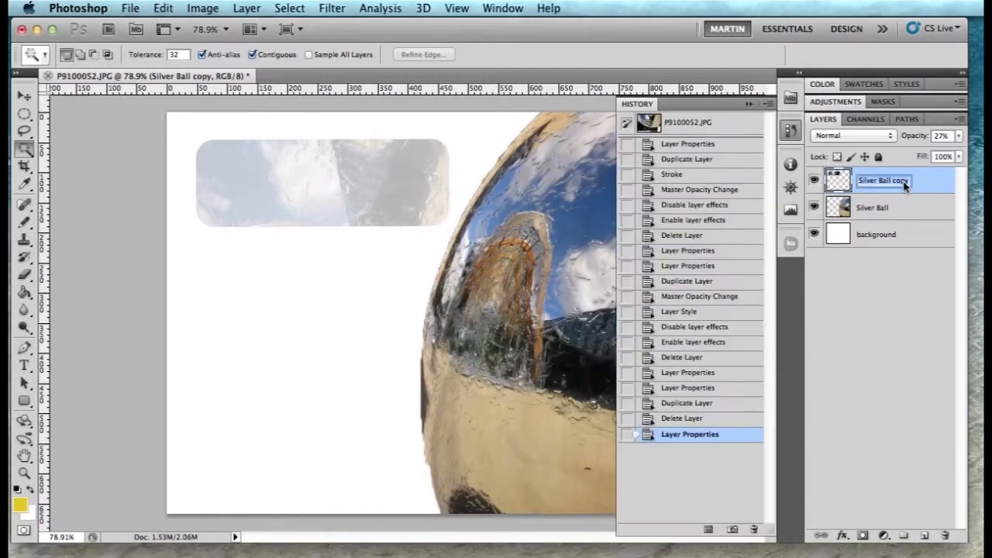
type("Rounded Rectangle")
left_click(923, 191)
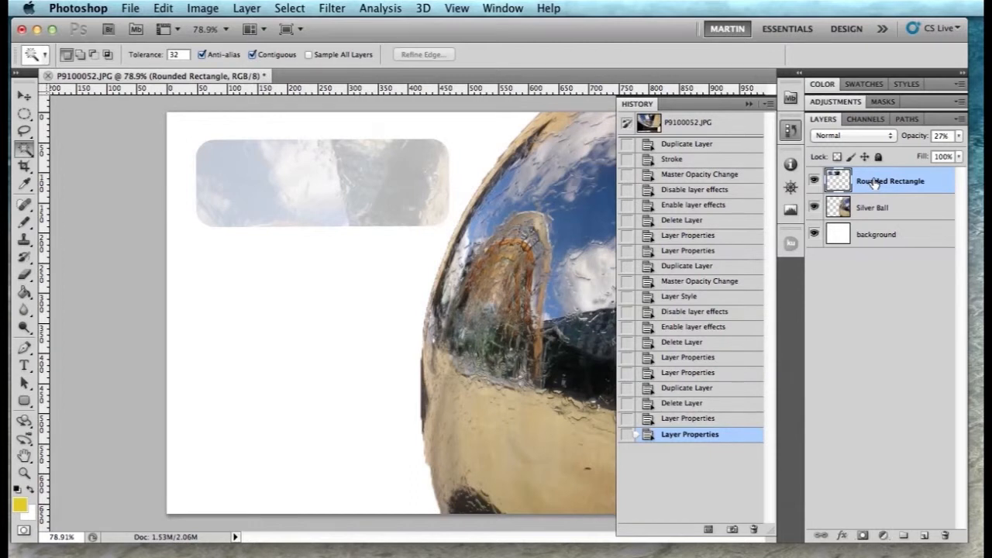
Duplicate the Rounded Rectangle layer and set the copy's opacity to 100%.
left_click_drag(882, 189, 925, 535)
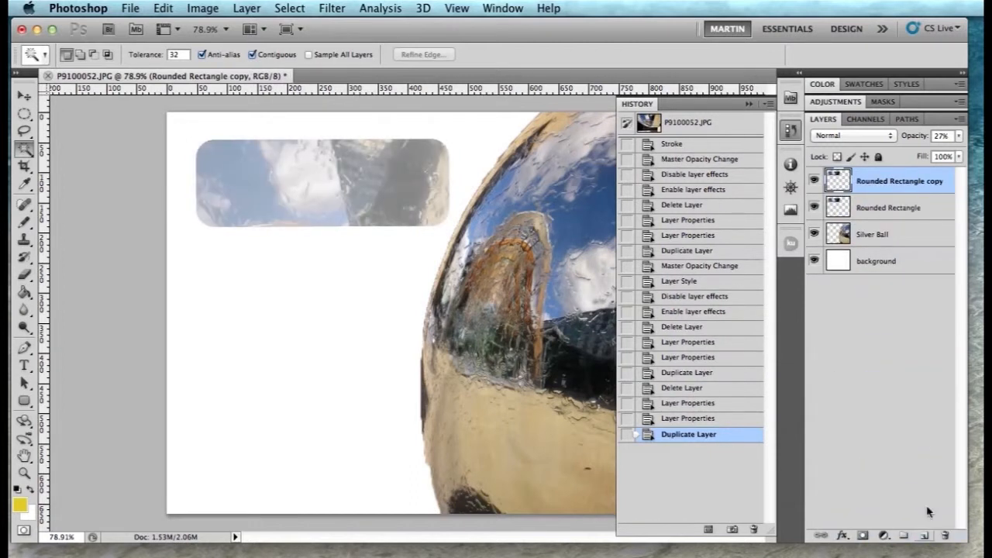
left_click(891, 206)
left_click(893, 183)
left_click(959, 138)
left_click_drag(903, 152, 964, 155)
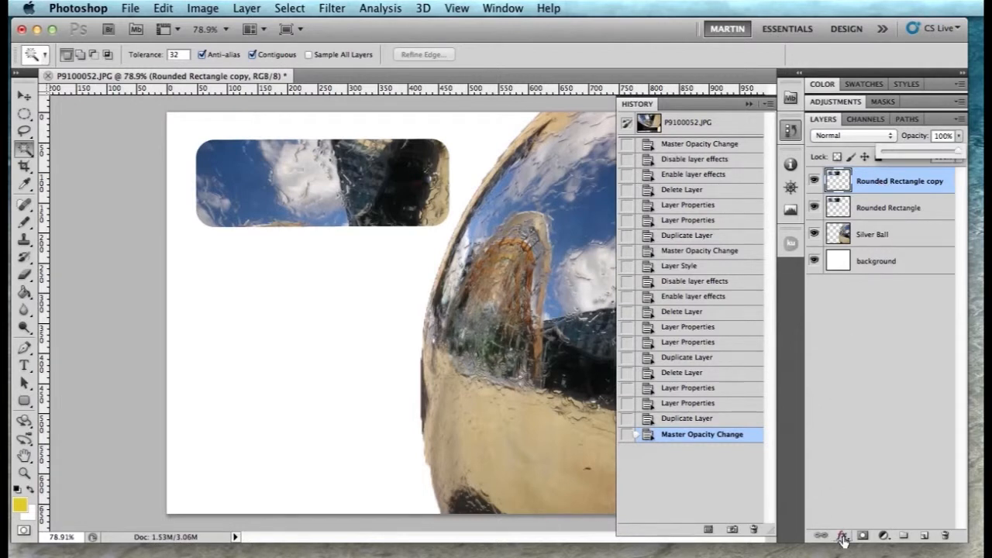
Add a 4 px black Stroke layer style, positioned outside, to the Rounded Rectangle copy layer.
right_click(881, 181)
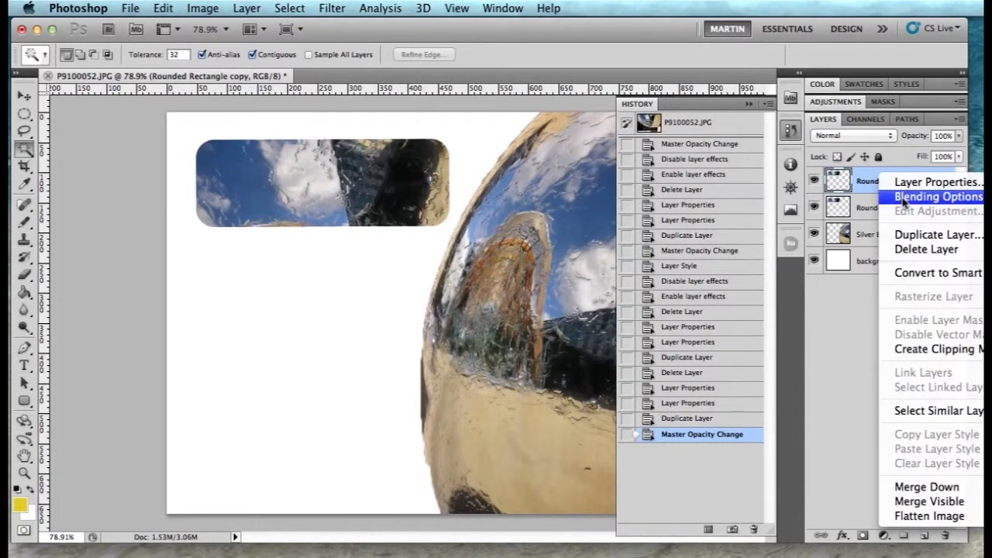
left_click(902, 199)
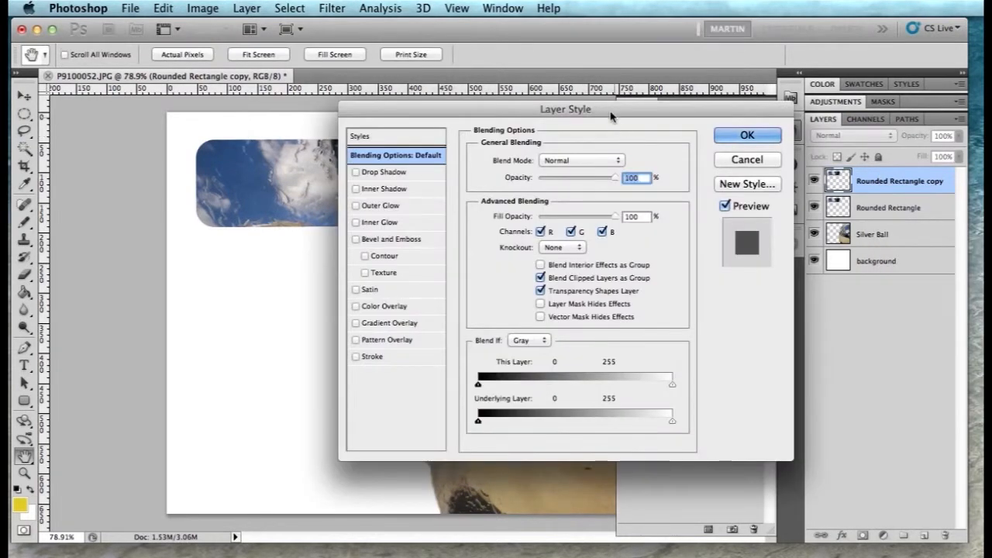
left_click_drag(612, 115, 584, 117)
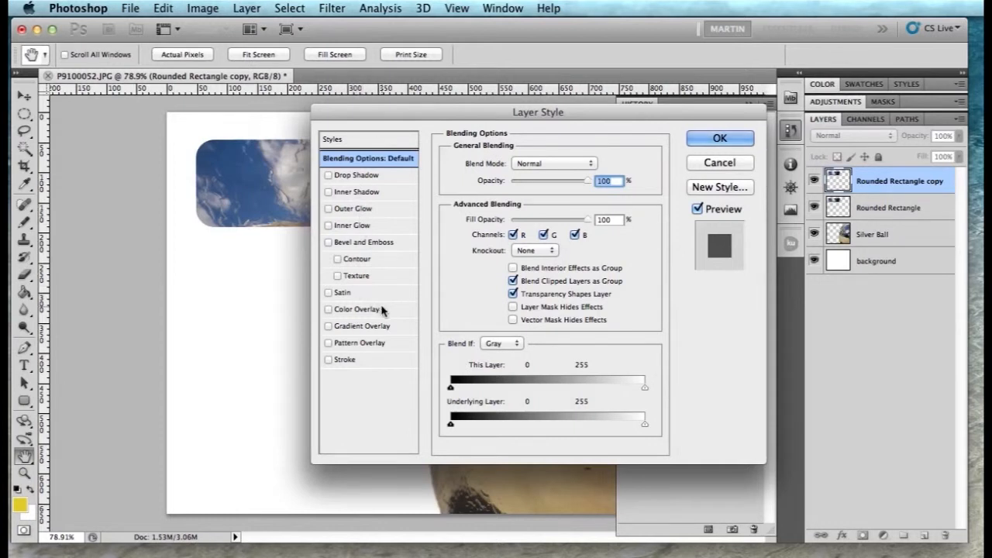
left_click_drag(401, 115, 564, 113)
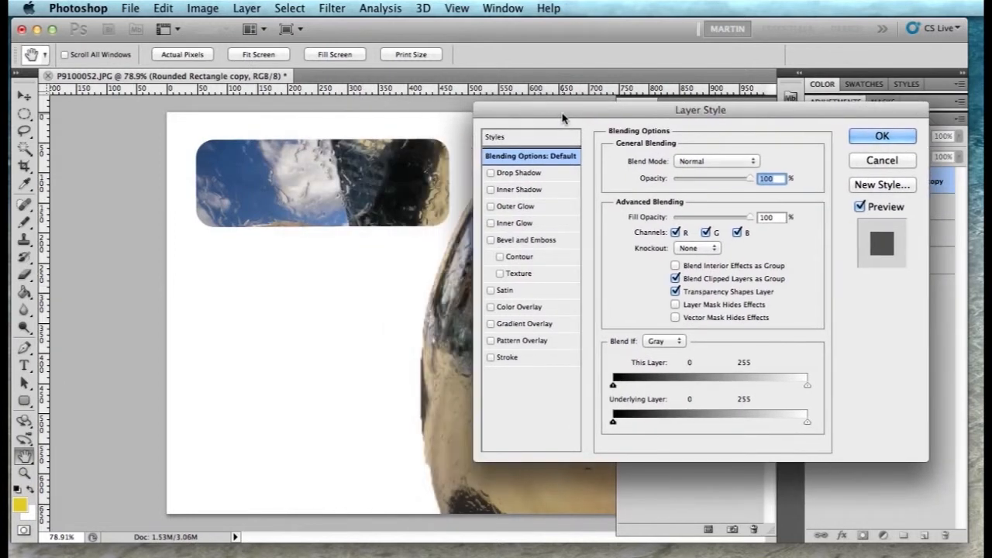
left_click(492, 358)
left_click(517, 362)
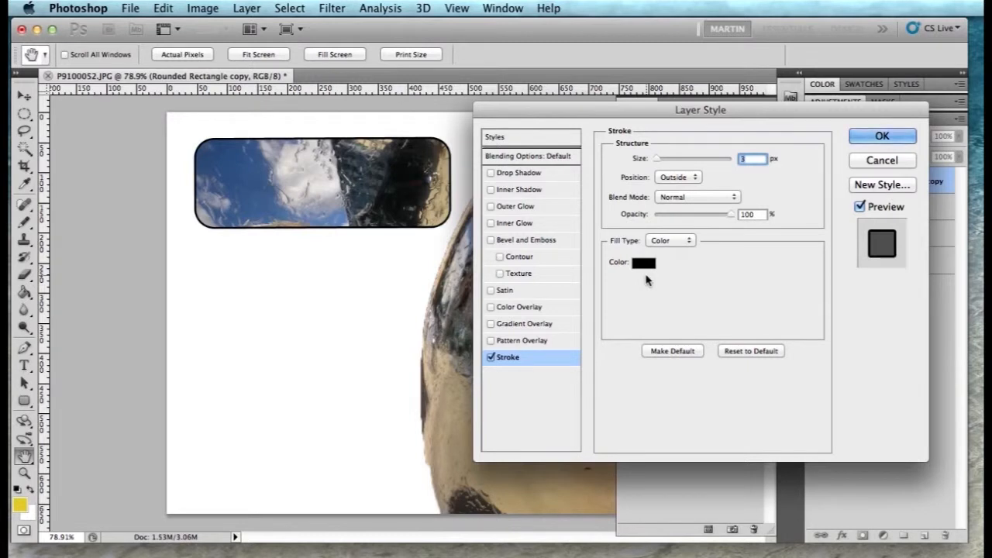
mouse_move(658, 159)
left_mouse_down()
mouse_move(672, 160)
mouse_move(657, 161)
left_mouse_up()
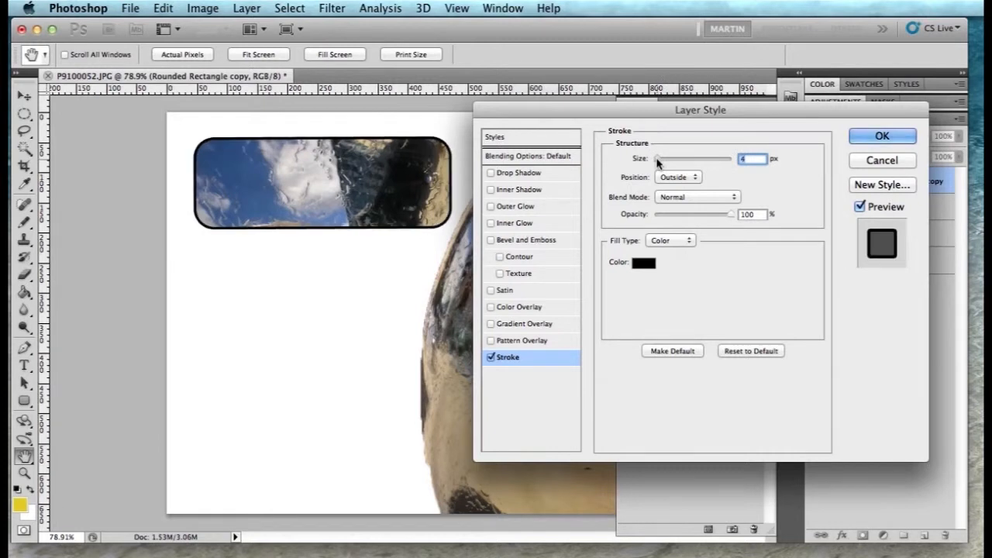
left_click(643, 263)
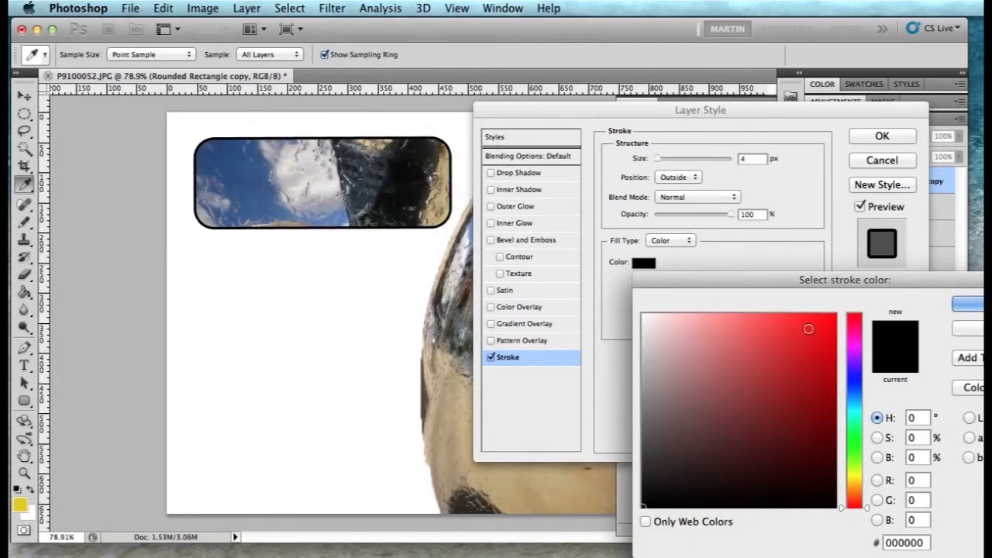
left_click(980, 306)
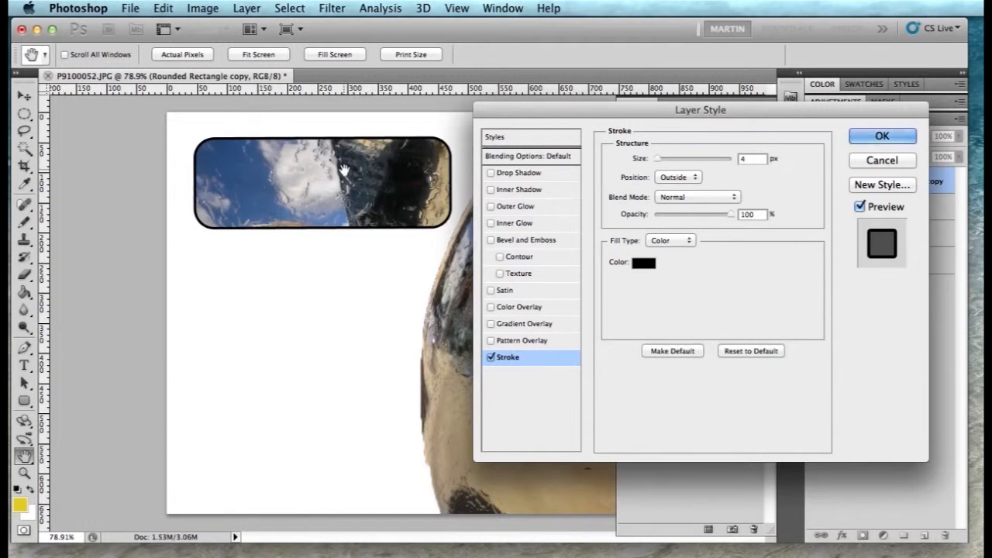
Set the copy layer's Fill Opacity to 0% in the blending options and apply the layer style.
left_click(530, 157)
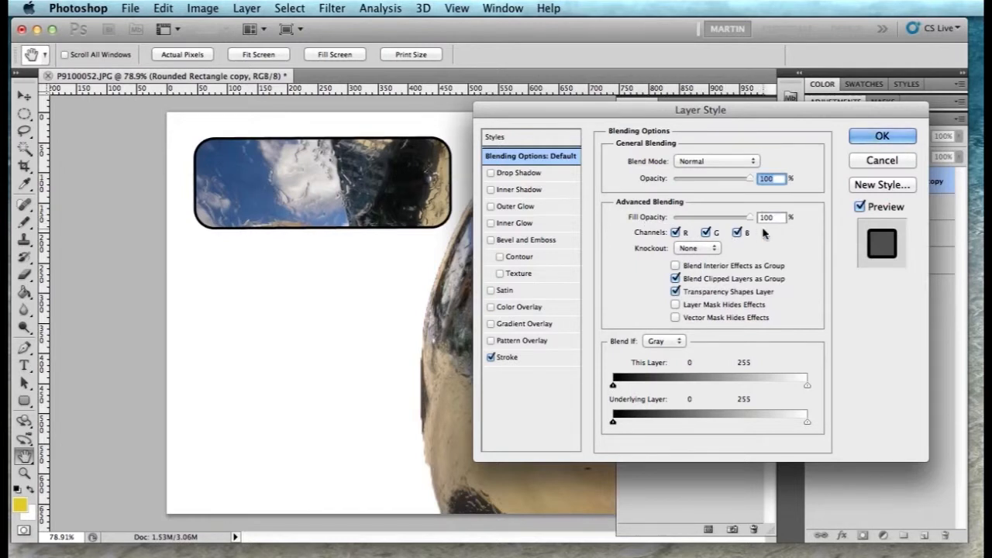
left_click_drag(751, 218, 665, 220)
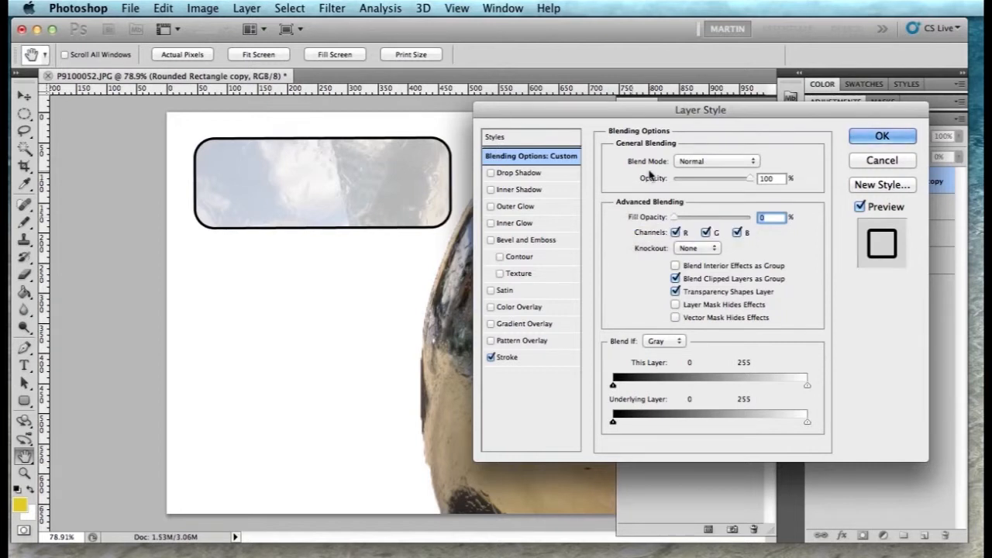
left_click(883, 137)
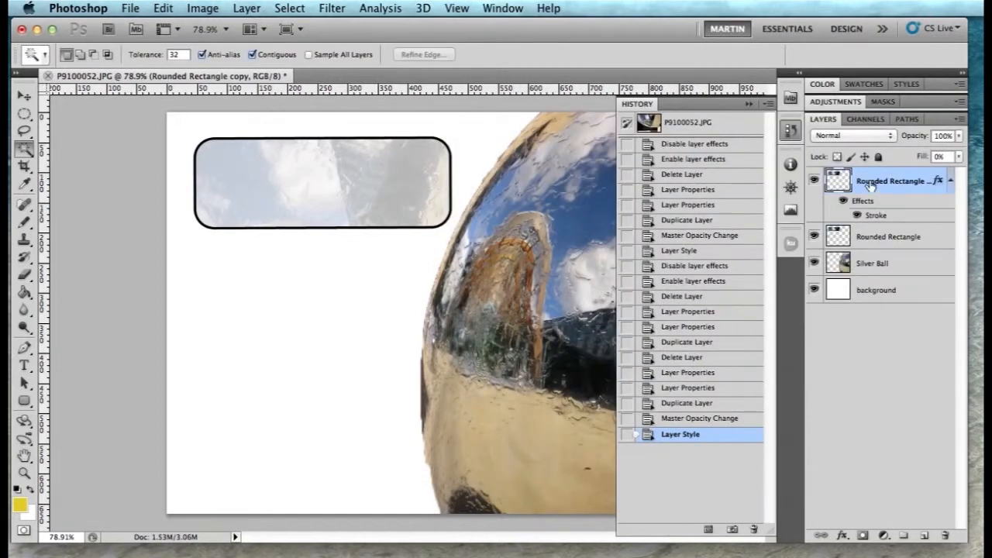
Toggle the Rounded Rectangle copy layer's visibility off and on to compare the image with and without the outline.
left_click(815, 182)
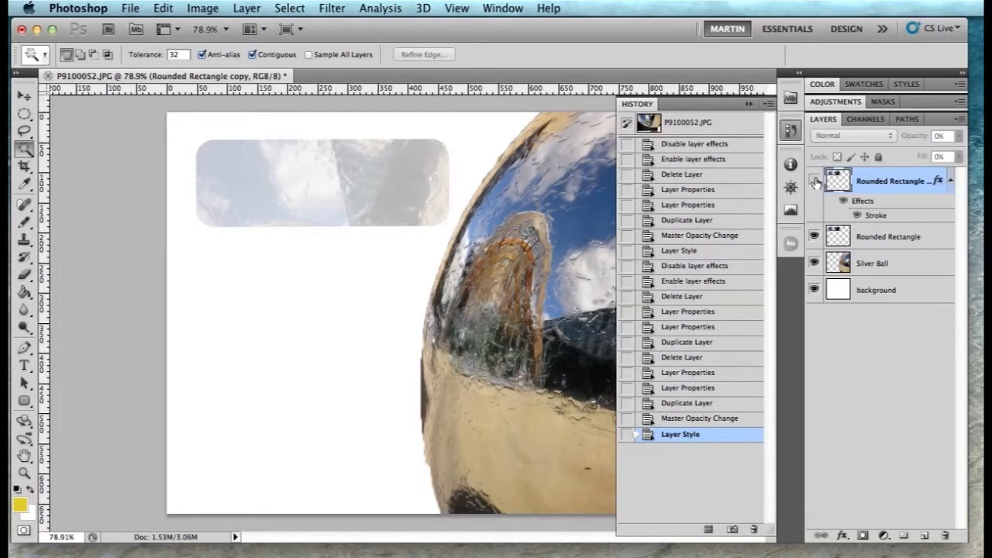
left_click(815, 182)
left_click(816, 182)
left_click(815, 182)
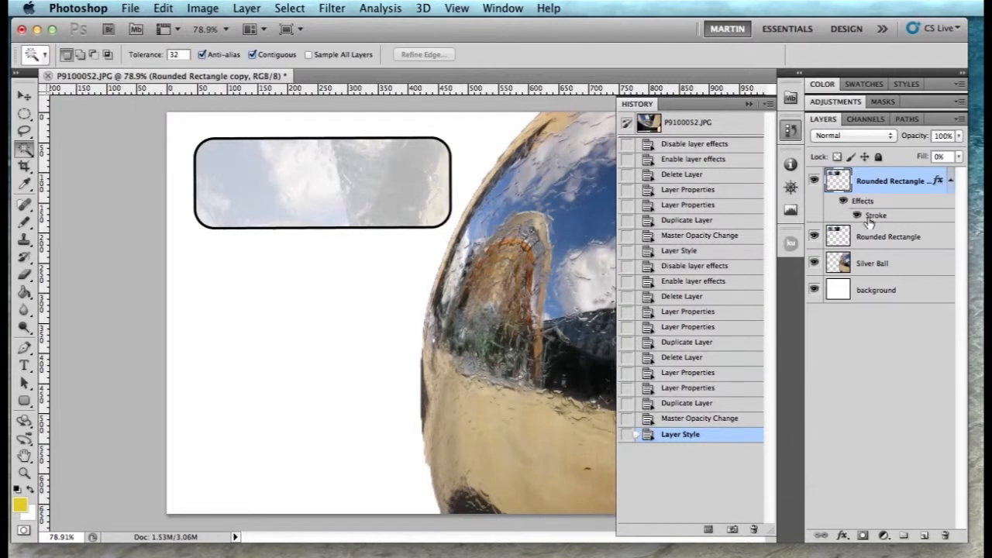
Add a Drop Shadow to the rectangle copy with Normal blend mode, 14 px distance, 10% spread and 9 px size.
double_click(939, 181)
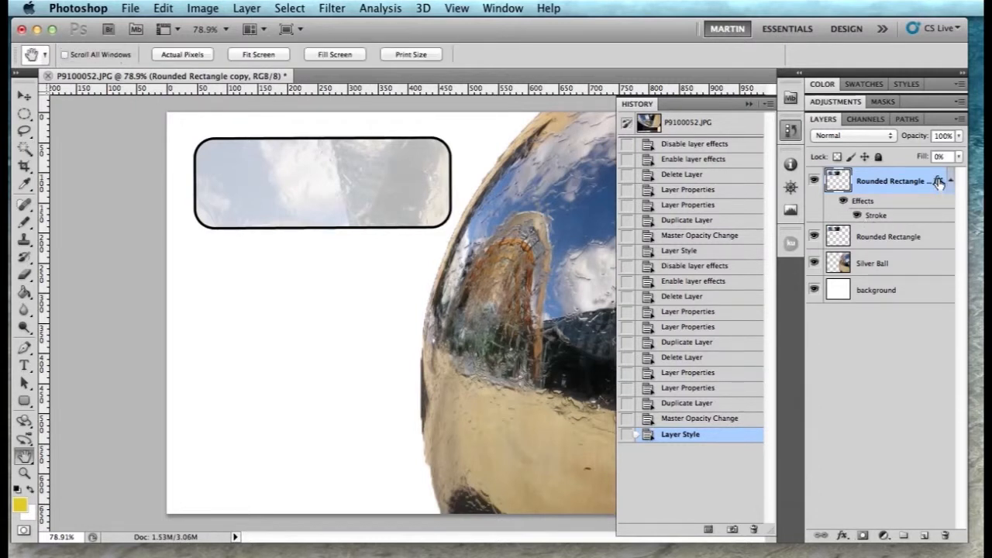
mouse_move(749, 122)
left_mouse_down()
mouse_move(674, 133)
mouse_move(748, 112)
left_mouse_up()
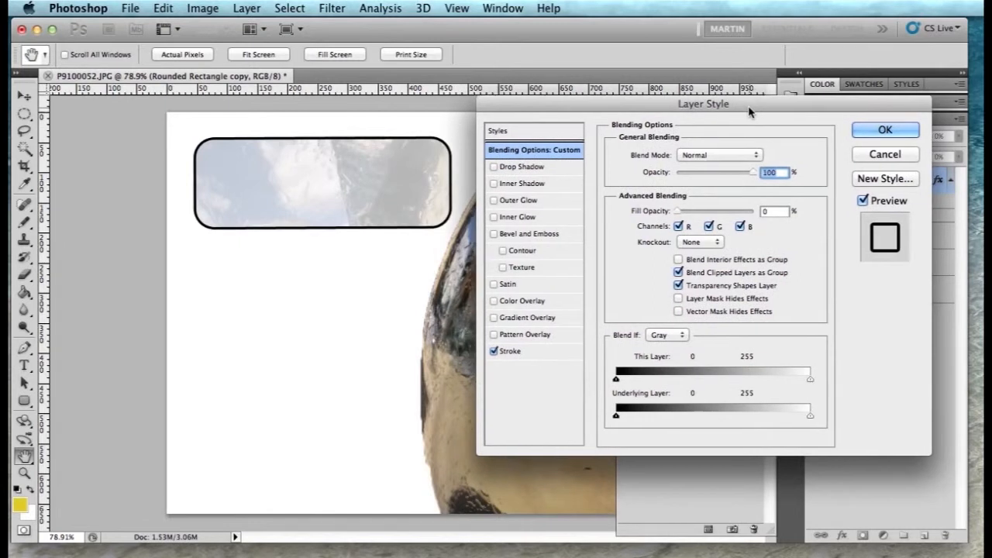
left_click(500, 169)
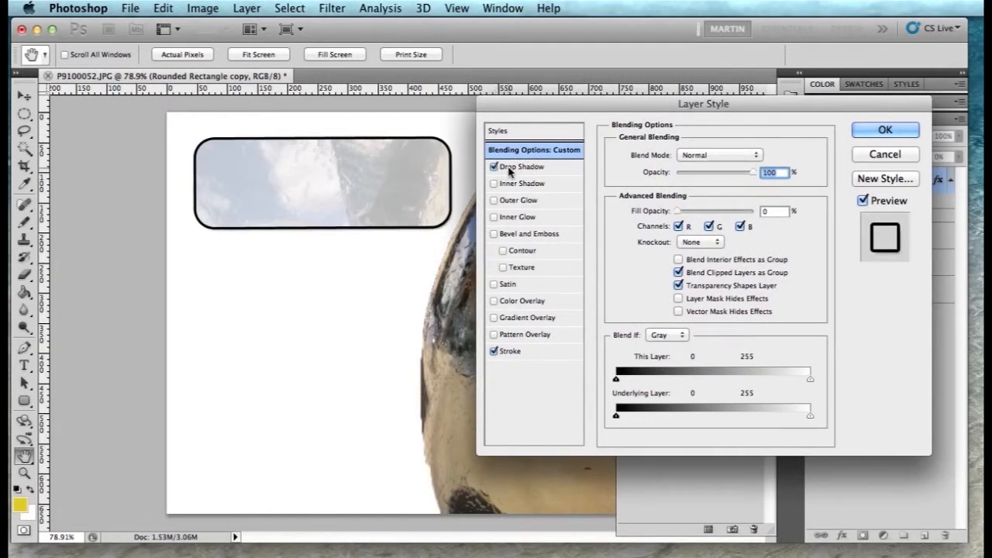
left_click(532, 170)
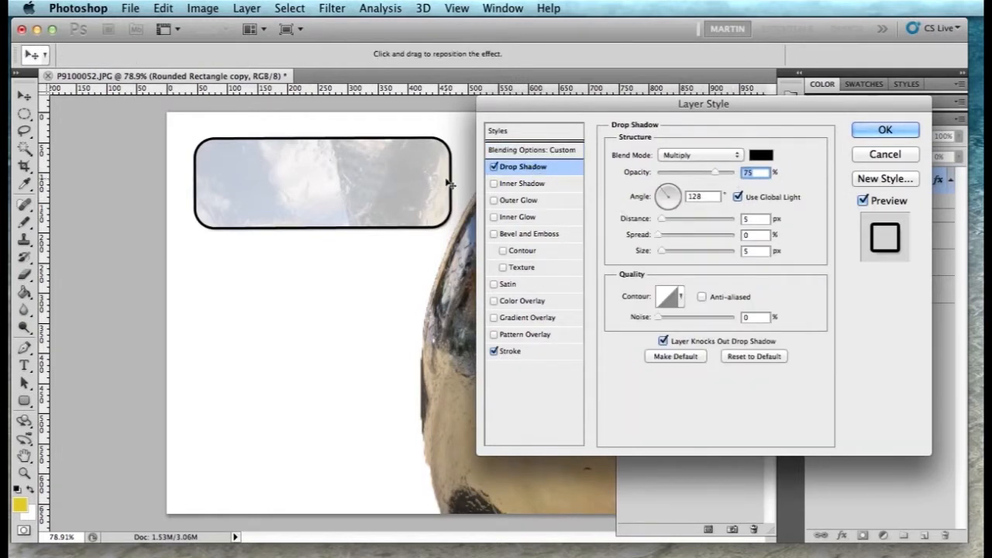
left_click(738, 156)
left_click(727, 119)
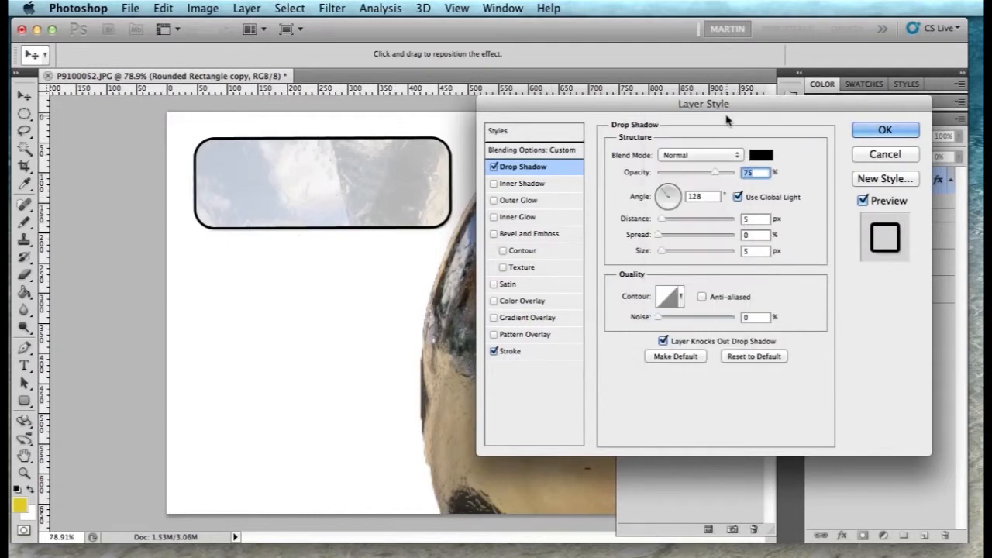
left_click_drag(661, 222, 666, 256)
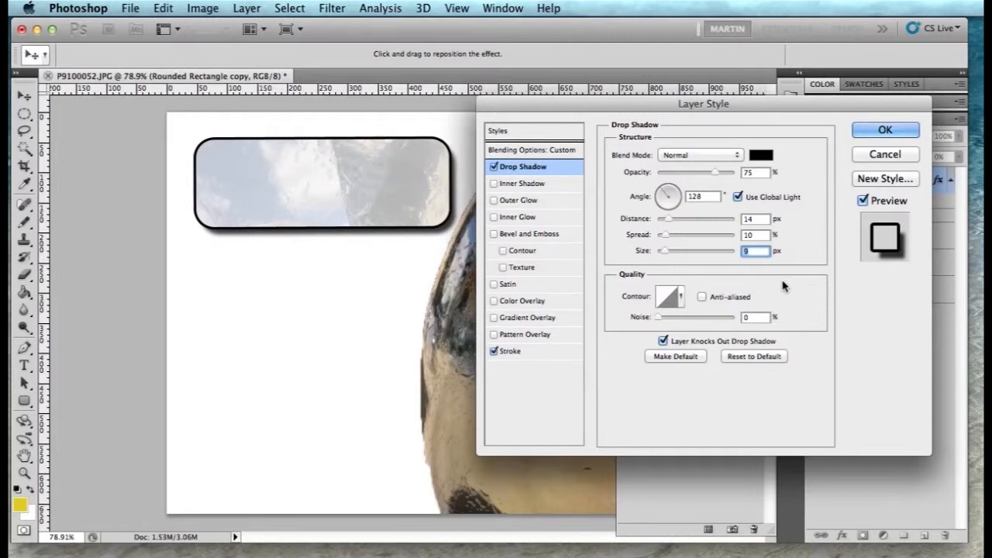
left_click(885, 131)
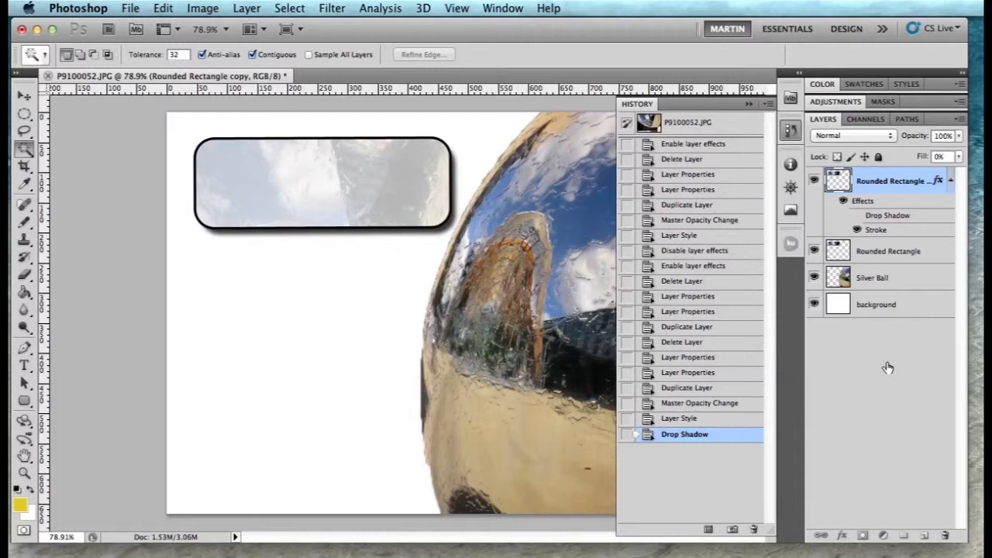
Toggle the Drop Shadow effect off and on to compare the rectangle with and without it.
left_click(857, 217)
left_click(857, 217)
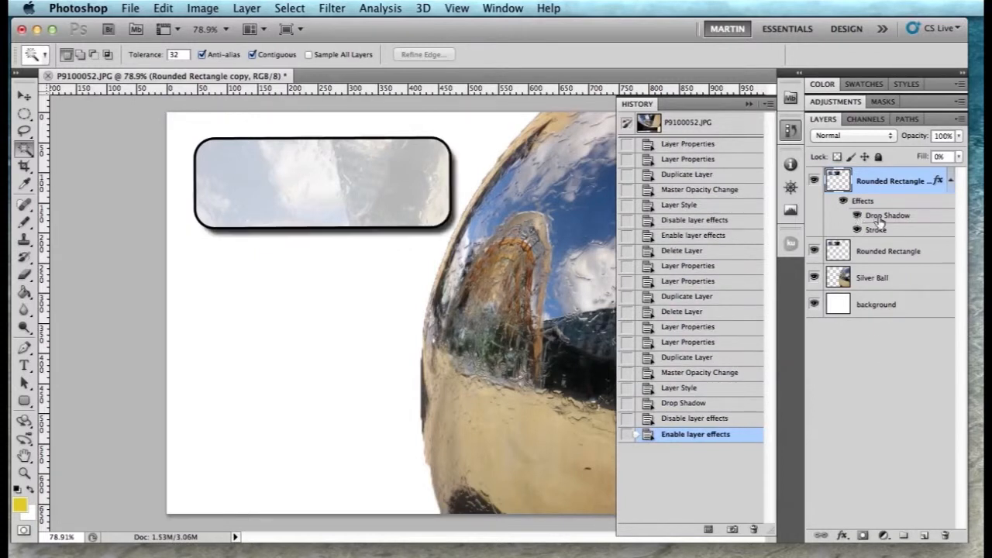
Delete the Drop Shadow effect from the rectangle copy and restore it by stepping back in the history.
left_click_drag(872, 218, 943, 537)
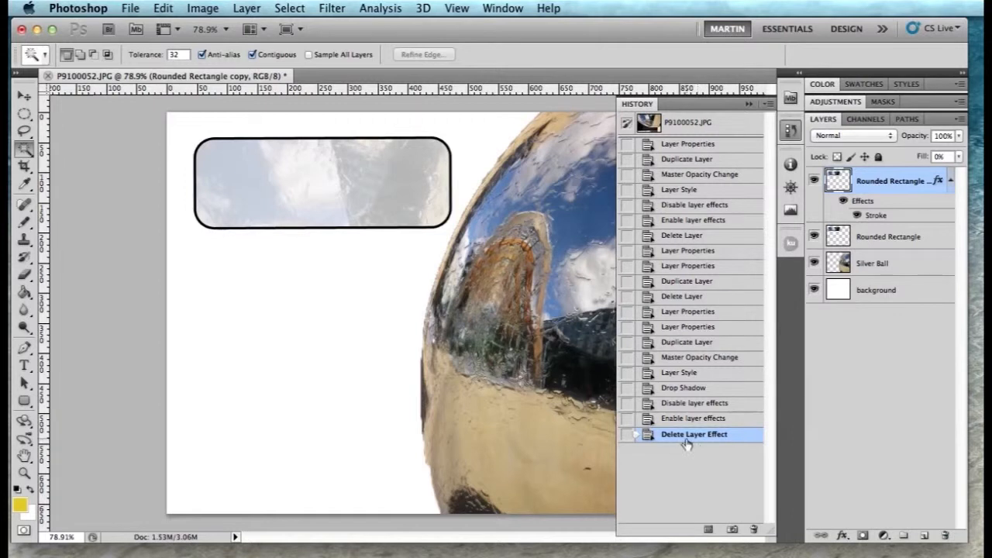
left_click(634, 423)
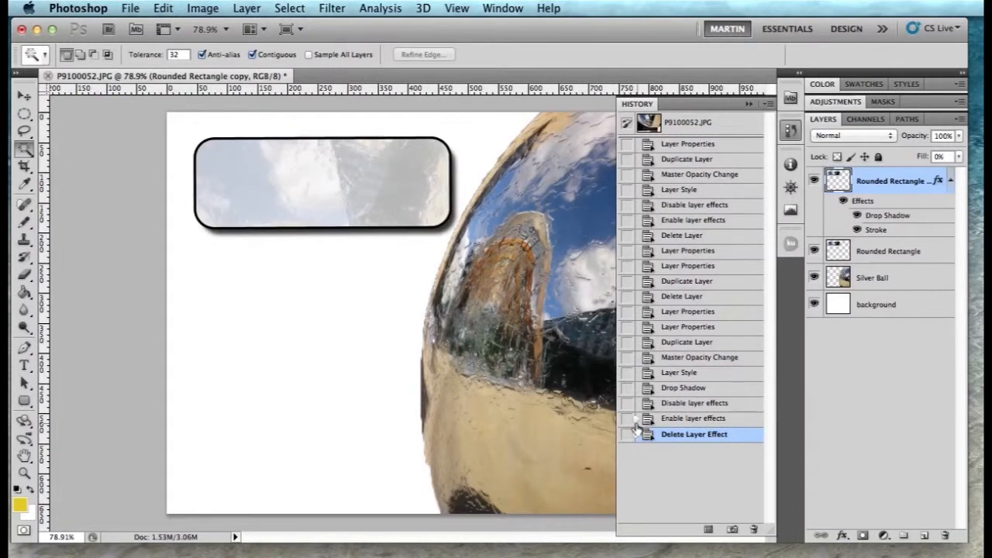
left_click(638, 420)
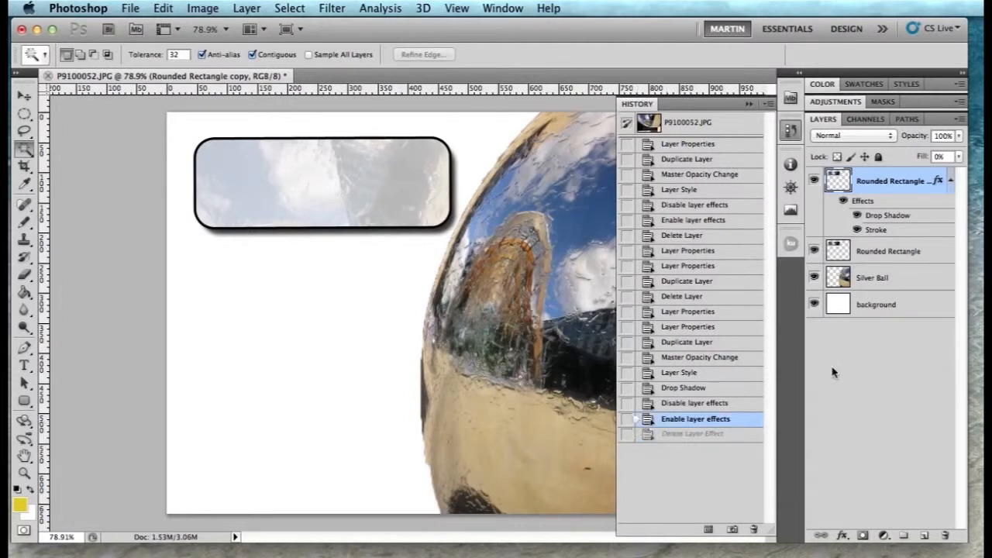